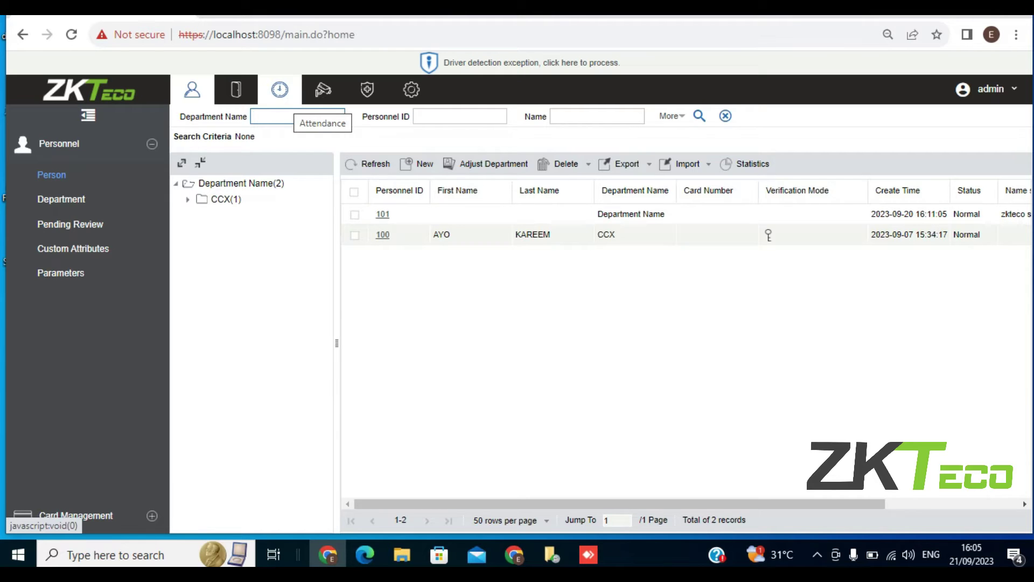
# Go to Attendance > Schedule > Timetable to list the existing ZKT timetable.
pyautogui.click(280, 89)
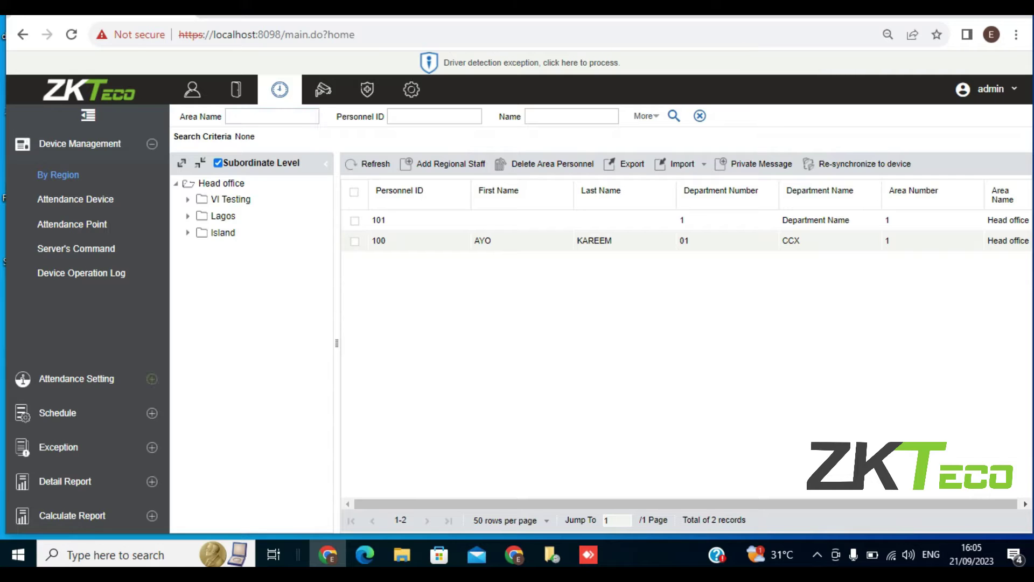
pyautogui.click(76, 379)
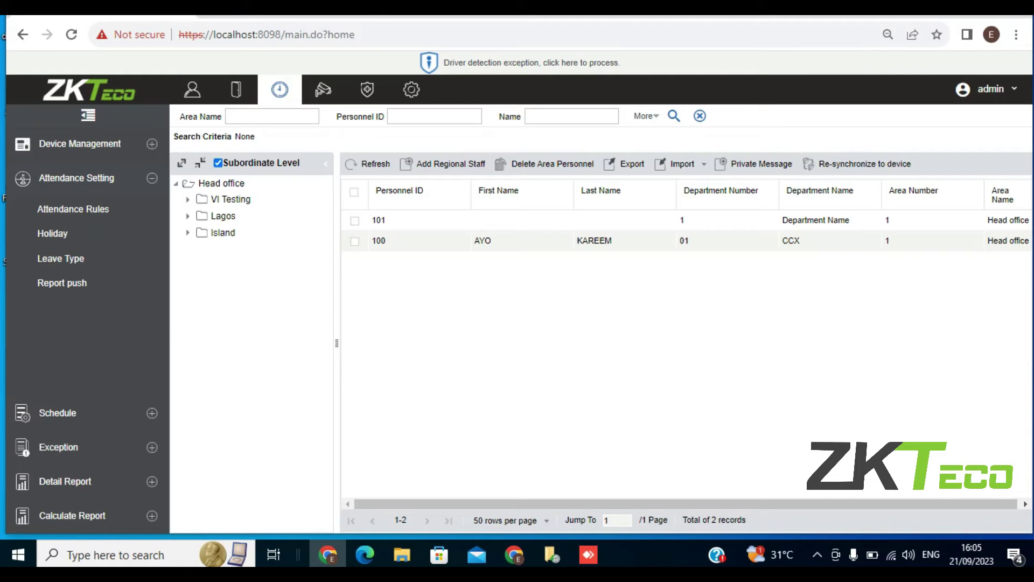
pyautogui.click(57, 412)
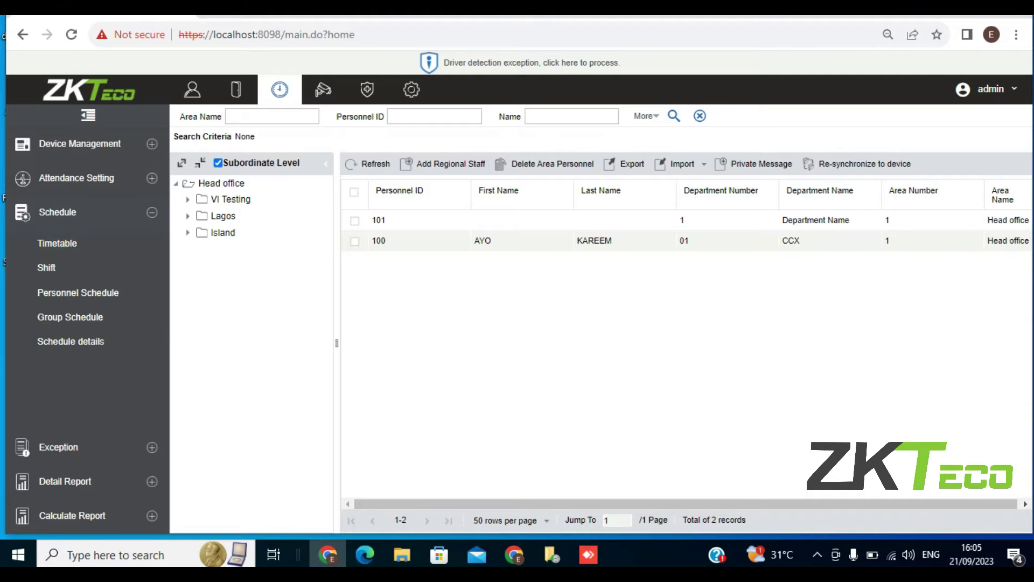
pyautogui.click(57, 243)
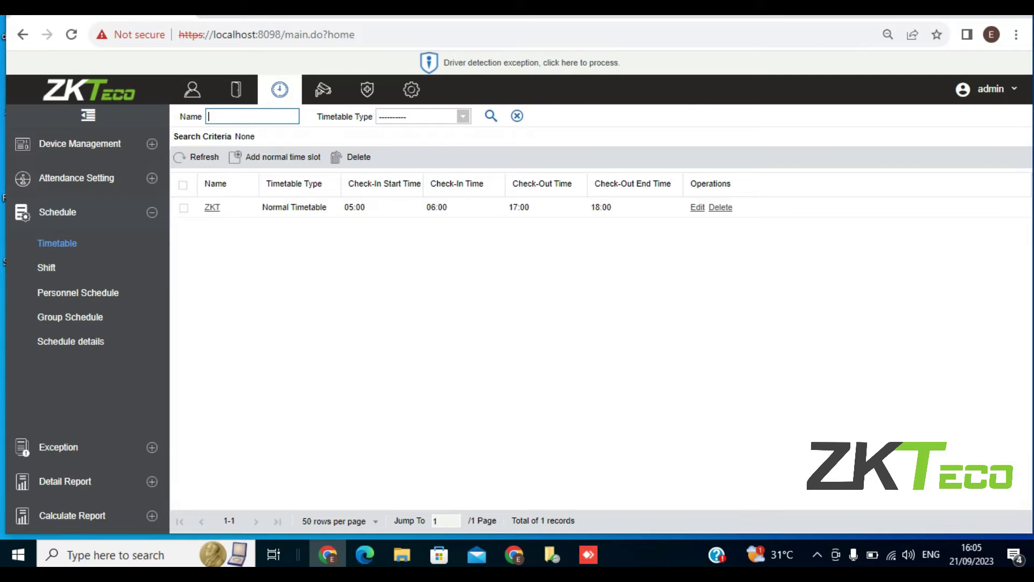
# Add a normal time slot, opening a form defaulting to 09:00–18:00 and 540 work minutes.
pyautogui.click(278, 157)
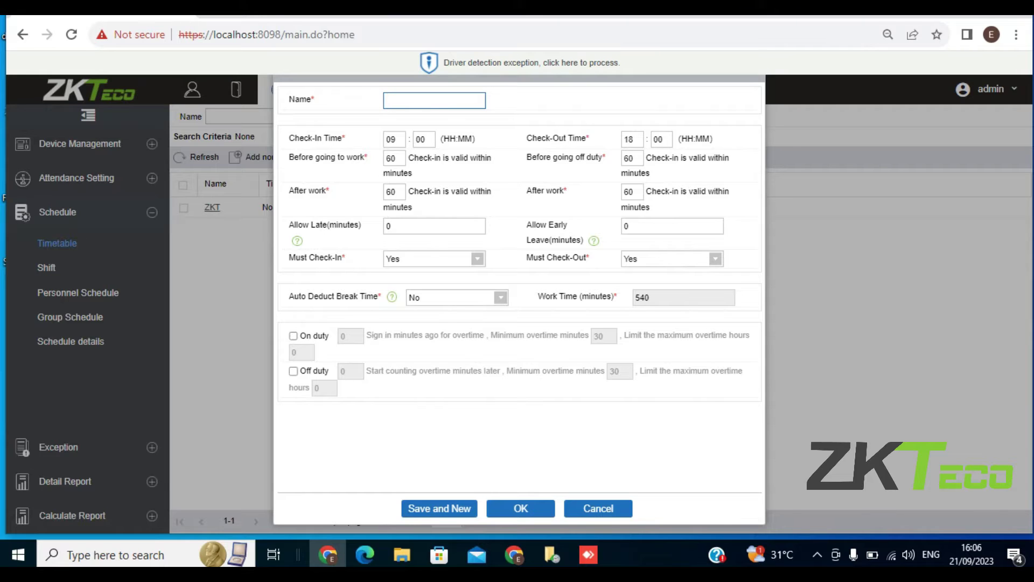
# Name the timetable 'work period' and set its check-in time to 06:00.
pyautogui.write('work period')
pyautogui.click(395, 139)
pyautogui.press('BackSpace')
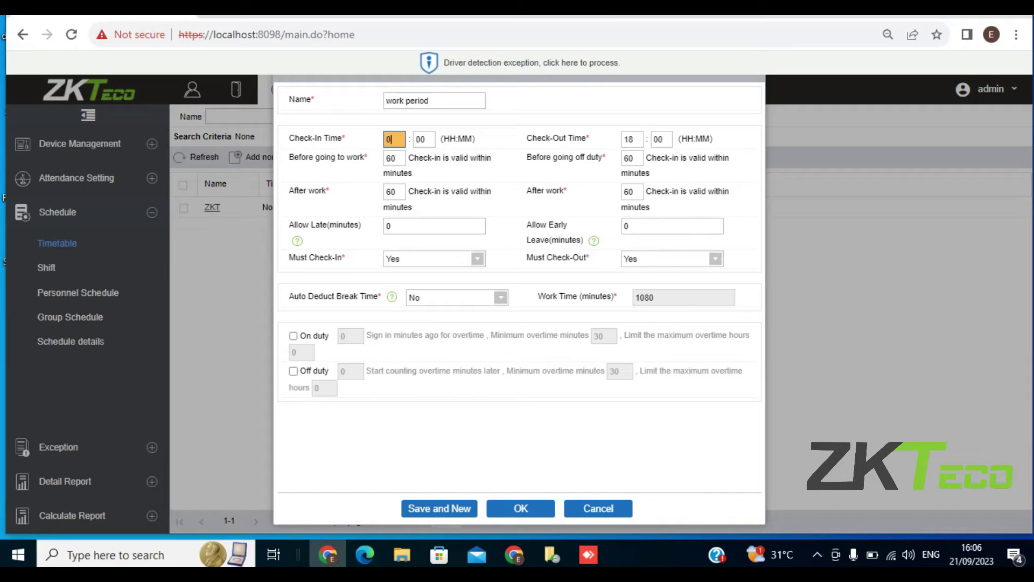
pyautogui.write('6')
# Change the check-out time to 16:00, giving 600 work minutes.
pyautogui.click(632, 139)
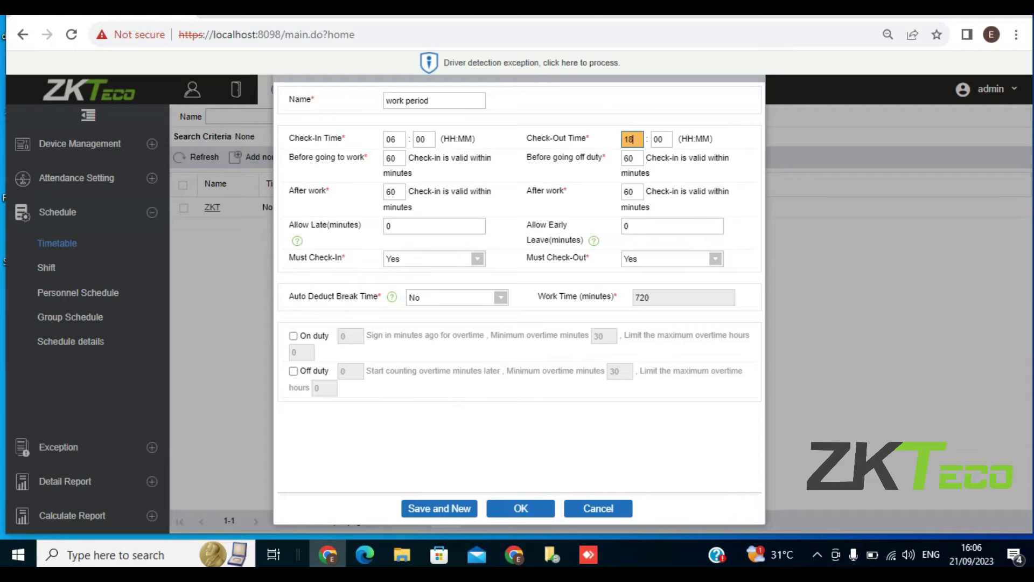
pyautogui.press('BackSpace')
pyautogui.write('6')
# Allow check-in 40 minutes before work and check-out 50 minutes before going off duty.
pyautogui.click(395, 158)
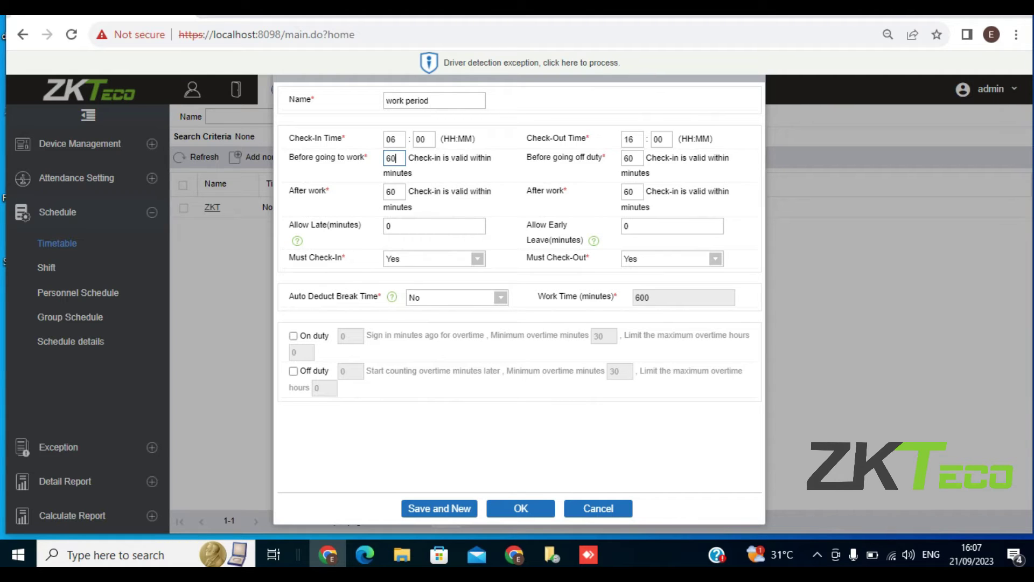
pyautogui.press('BackSpace')
pyautogui.press('BackSpace')
pyautogui.write('40')
pyautogui.click(633, 158)
pyautogui.press('BackSpace')
pyautogui.press('BackSpace')
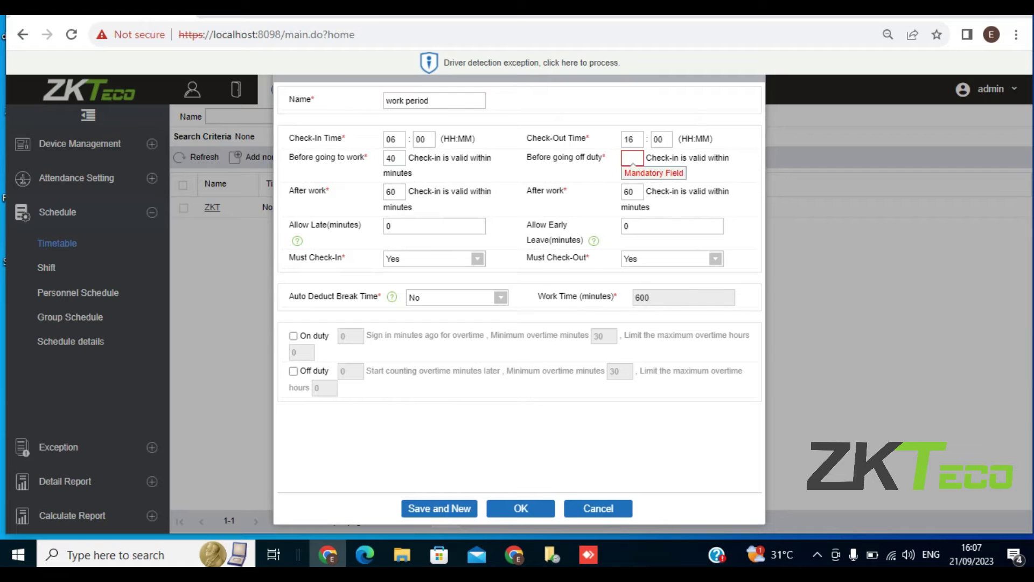
pyautogui.write('50')
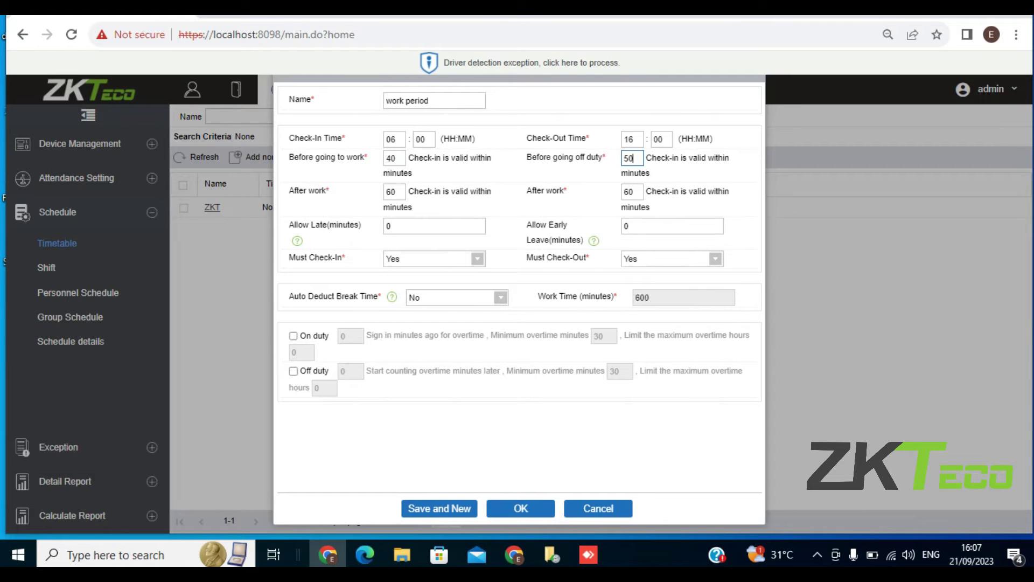
pyautogui.click(394, 192)
# Set the after-work check-in window to 50, allowed late to 30 and early leave to 5 minutes.
pyautogui.press('BackSpace')
pyautogui.press('BackSpace')
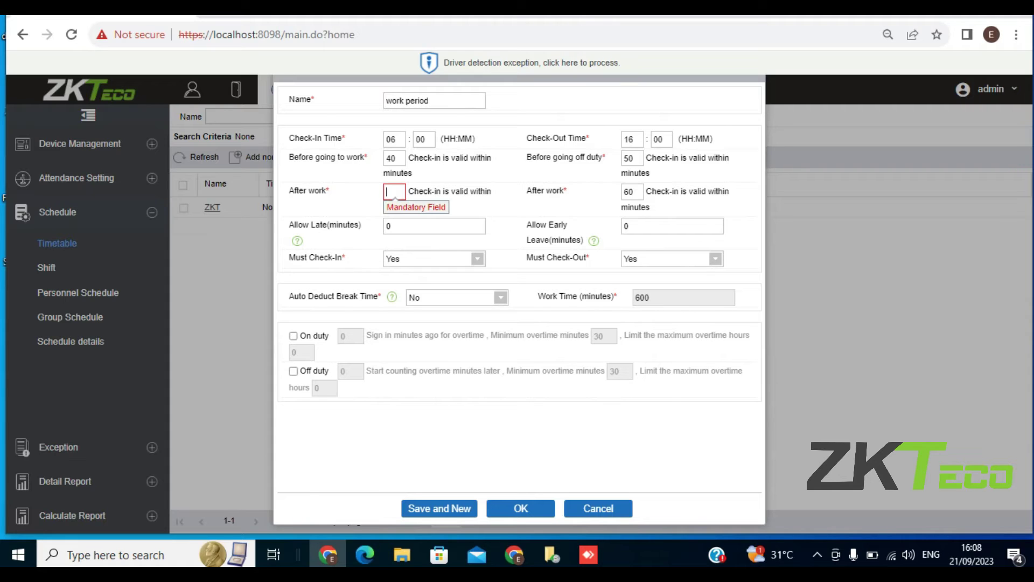
pyautogui.write('50')
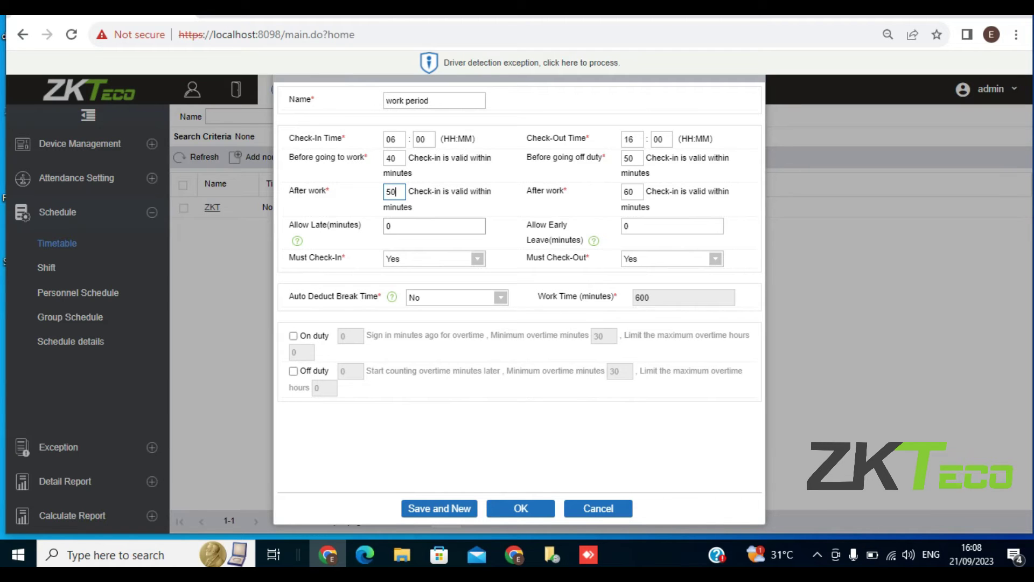
pyautogui.click(434, 226)
pyautogui.press('BackSpace')
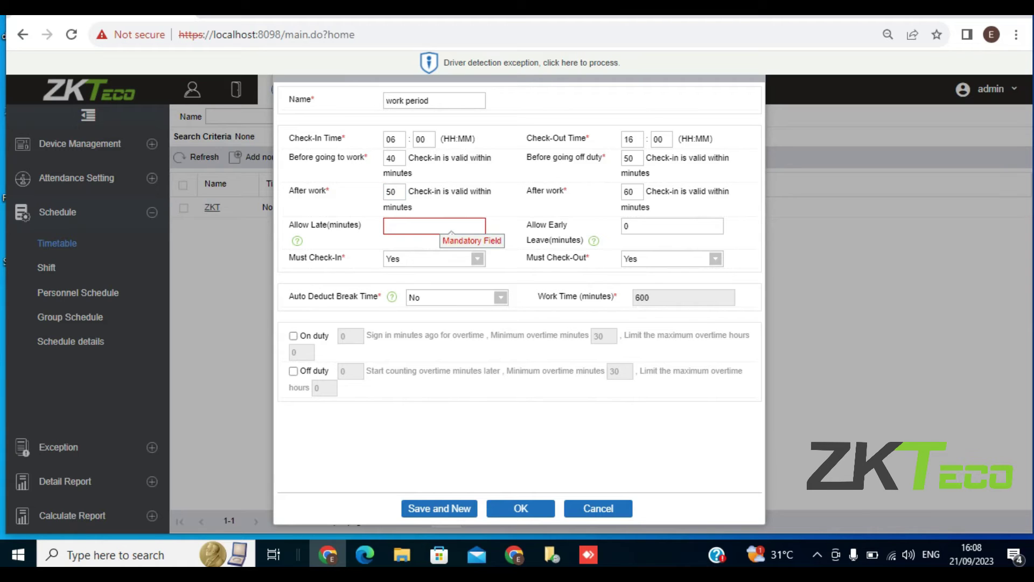
pyautogui.write('30')
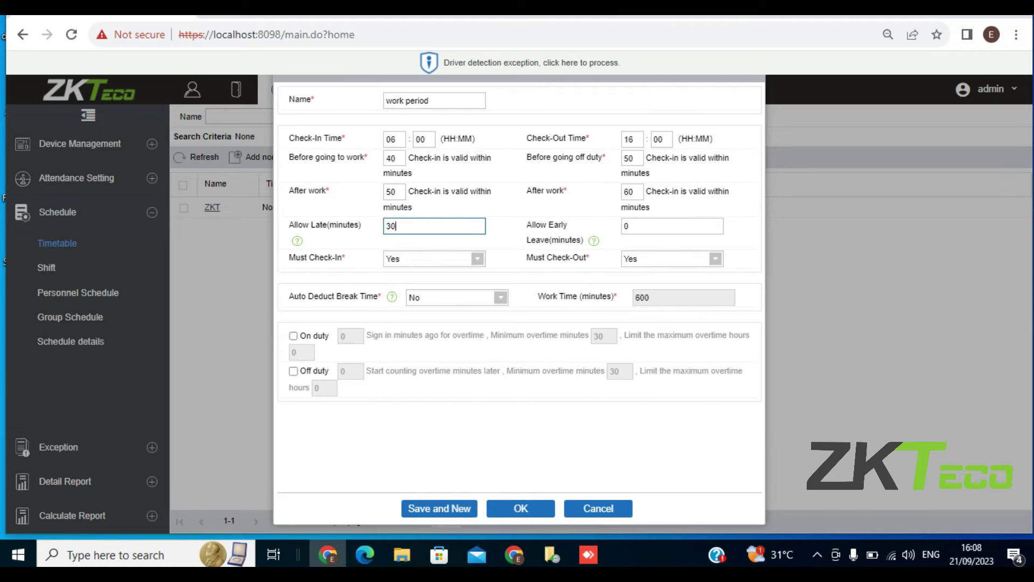
pyautogui.click(673, 226)
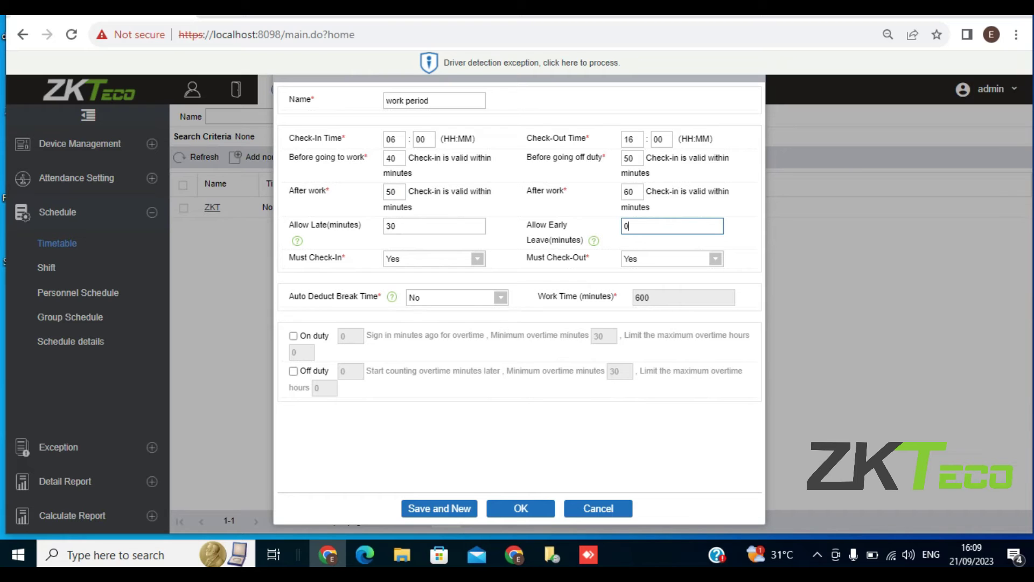
pyautogui.press('BackSpace')
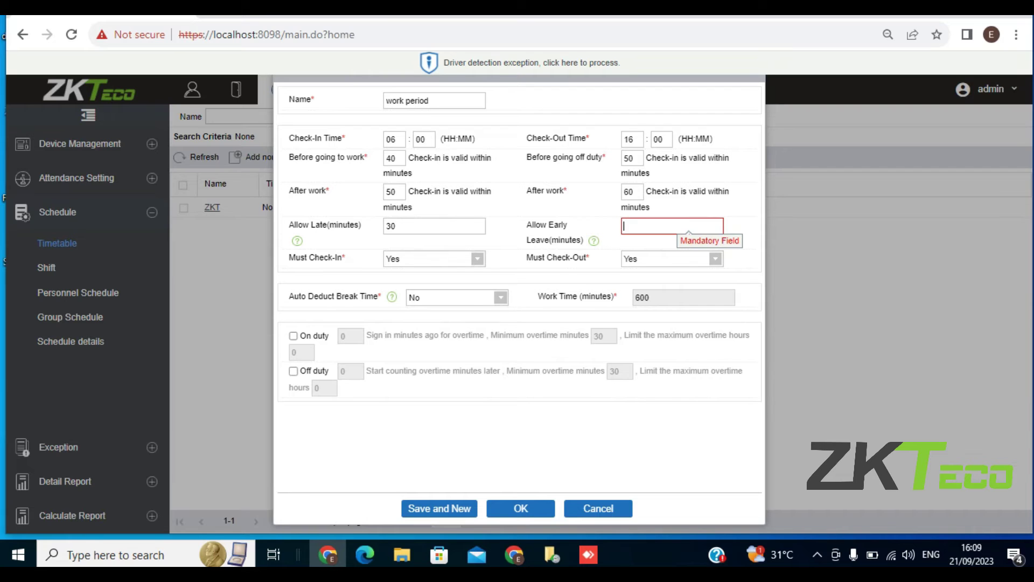
pyautogui.write('5')
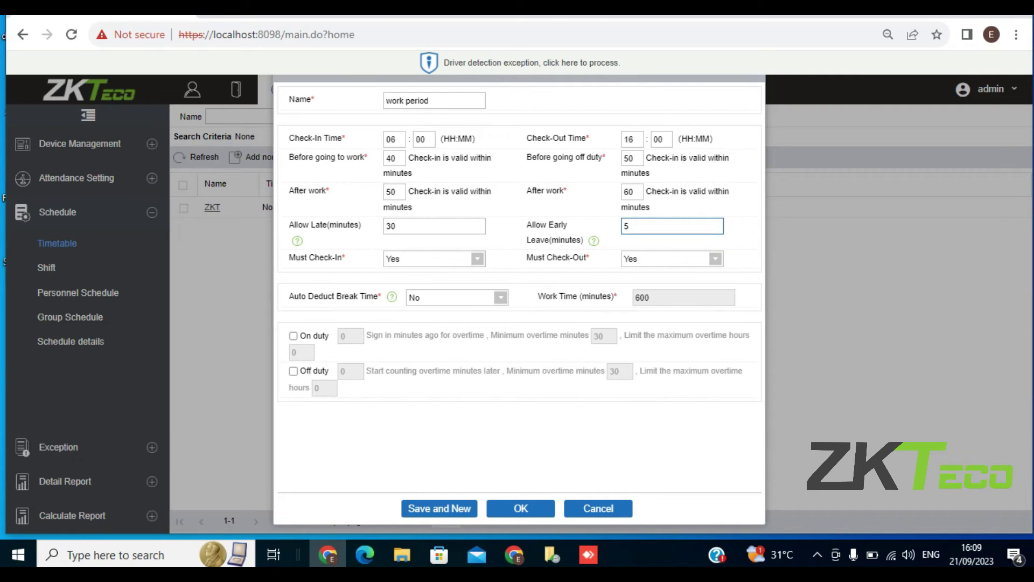
# Keep both Must Check-In and Must Check-Out set to Yes.
pyautogui.click(435, 259)
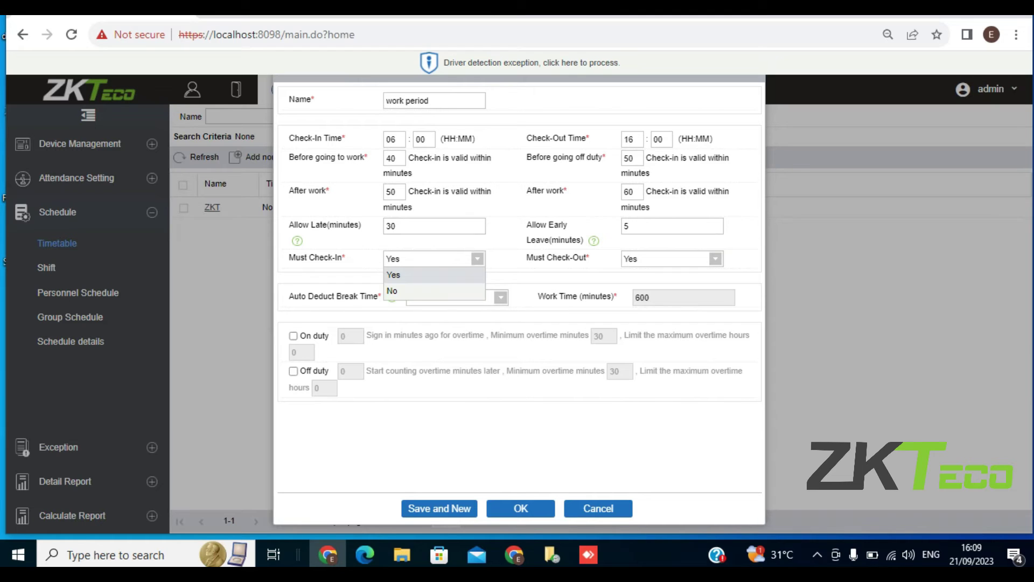
pyautogui.press('Return')
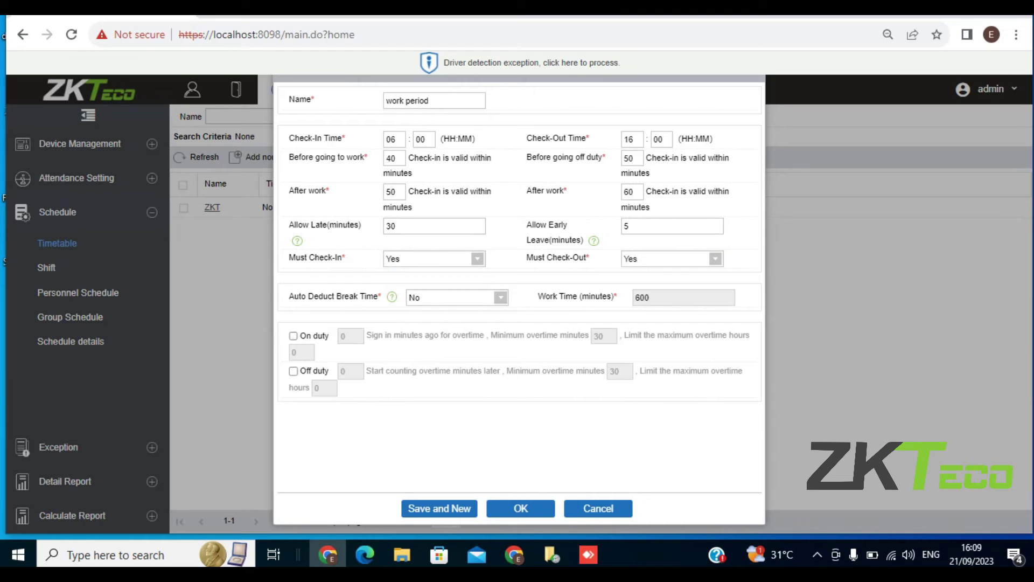
pyautogui.click(672, 259)
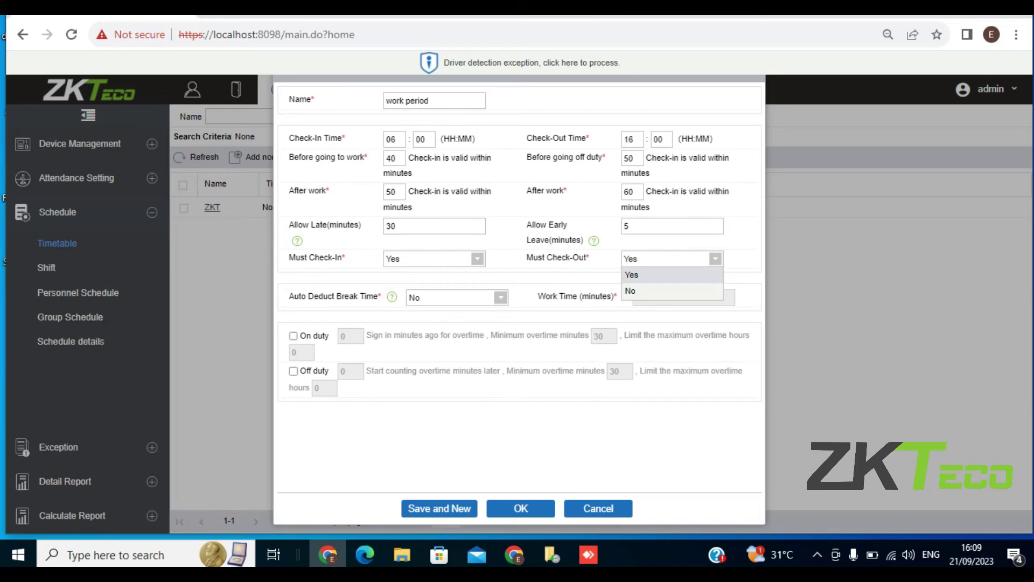
pyautogui.press('Return')
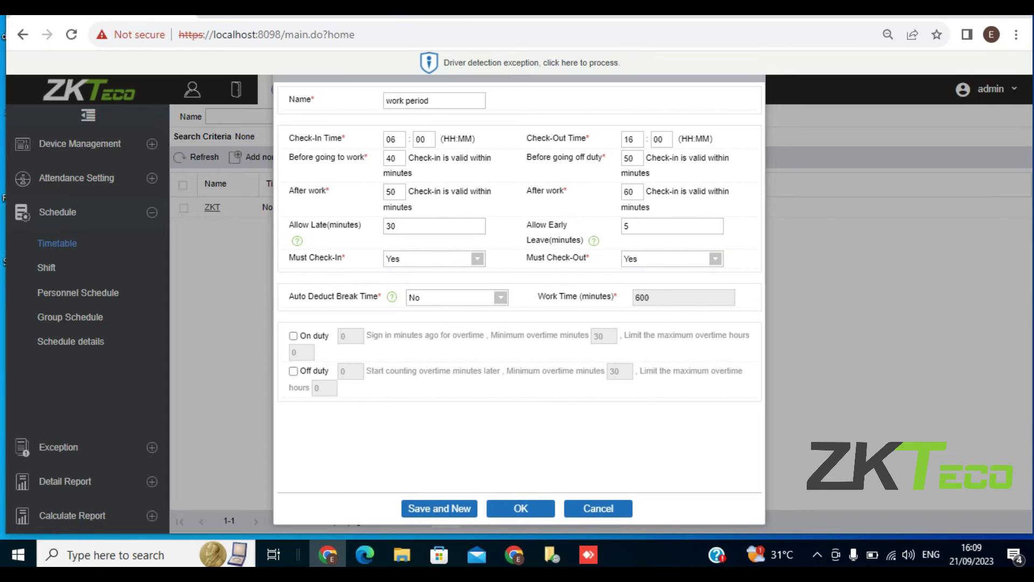
# Auto-deduct a 13:00–14:00 break, reducing work time to 540 minutes.
pyautogui.click(457, 297)
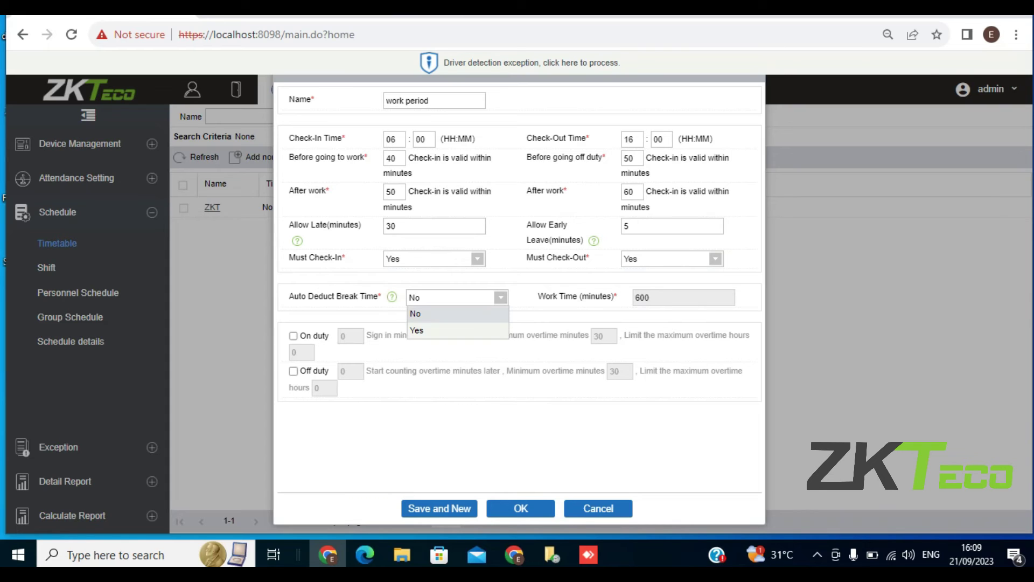
pyautogui.click(417, 330)
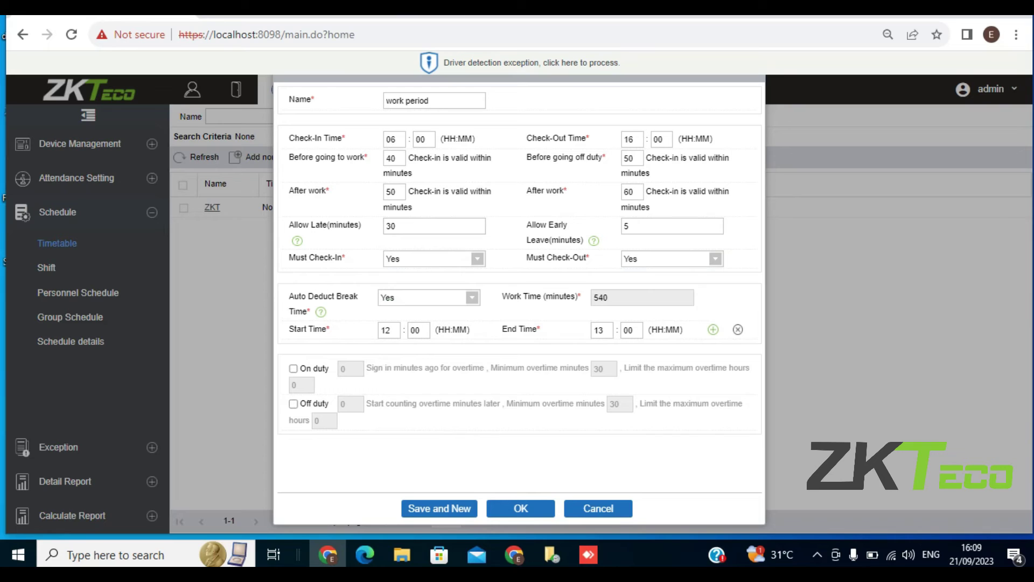
pyautogui.click(388, 330)
pyautogui.press('BackSpace')
pyautogui.write('3')
pyautogui.click(600, 330)
pyautogui.press('BackSpace')
pyautogui.write('4')
# Enable on-duty overtime and clear its existing minutes value.
pyautogui.click(293, 368)
pyautogui.click(351, 368)
pyautogui.doubleClick(350, 369)
pyautogui.press('BackSpace')
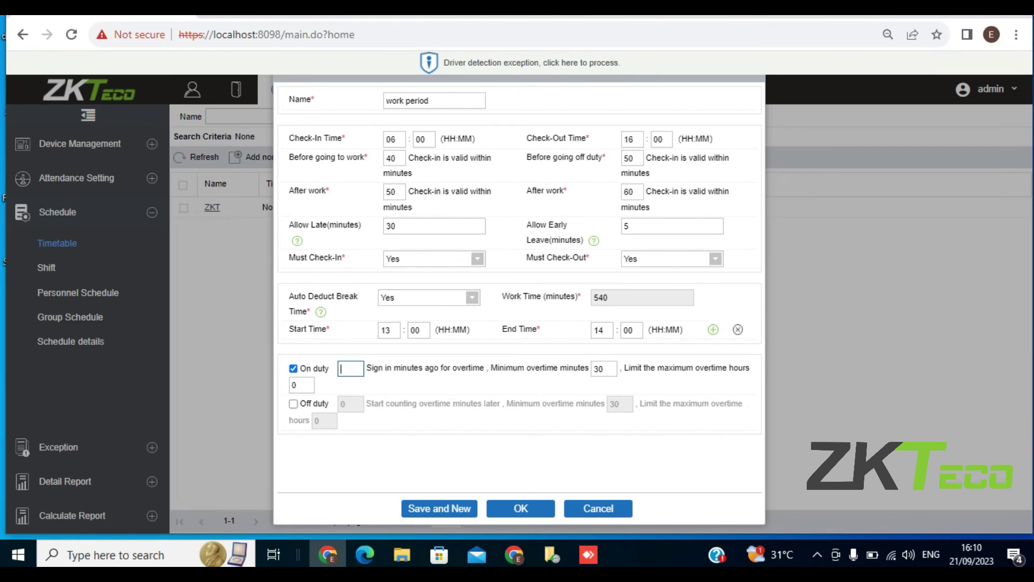
# Set on-duty overtime to 50 minutes with a 40-minute minimum, enable off-duty overtime, and try saving.
pyautogui.write('50')
pyautogui.press('Tab')
pyautogui.write('3')
pyautogui.press('BackSpace')
pyautogui.write('40')
pyautogui.click(293, 404)
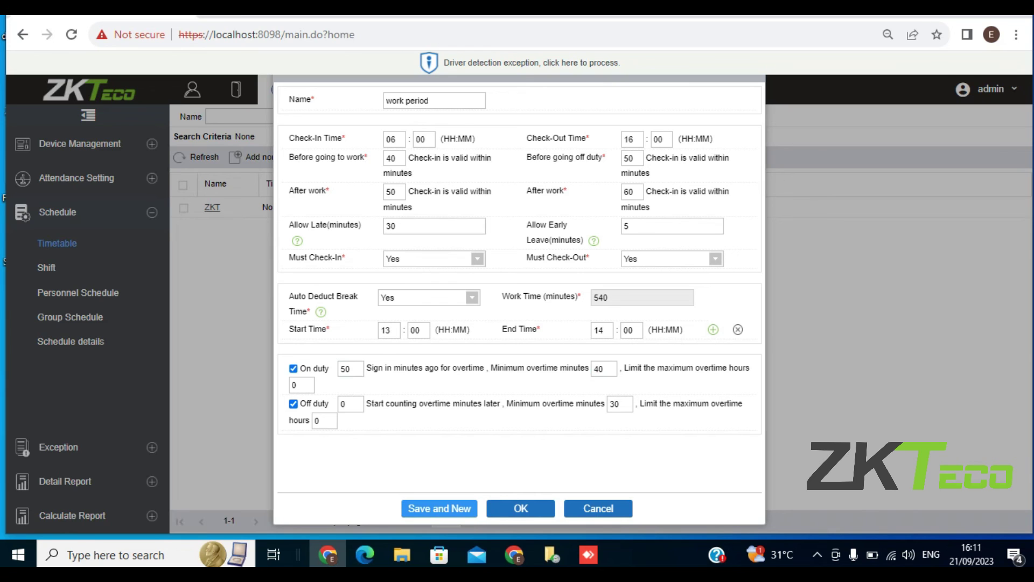
pyautogui.click(439, 508)
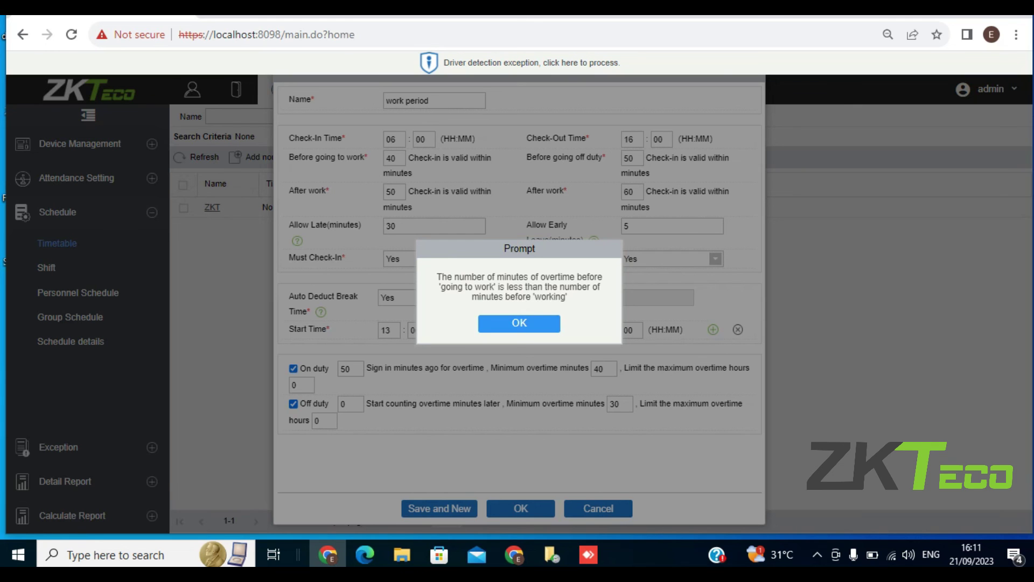
# Dismiss the warning, set both on-duty overtime values to 30, save, and close the new form.
pyautogui.press('Return')
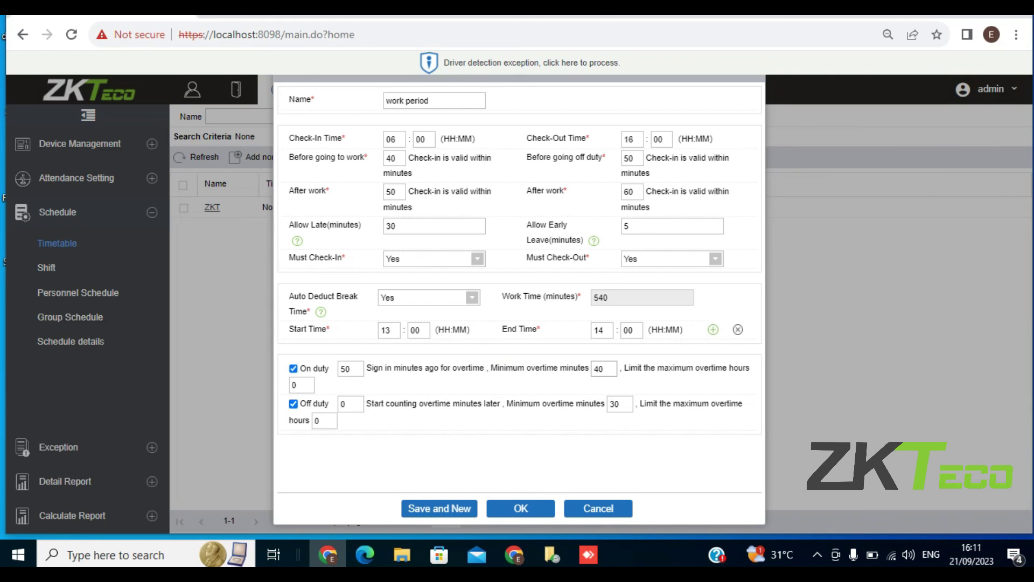
pyautogui.press('BackSpace')
pyautogui.press('BackSpace')
pyautogui.write('30')
pyautogui.hotkey('shift', 'Tab')
pyautogui.press('BackSpace')
pyautogui.write('30')
pyautogui.click(439, 508)
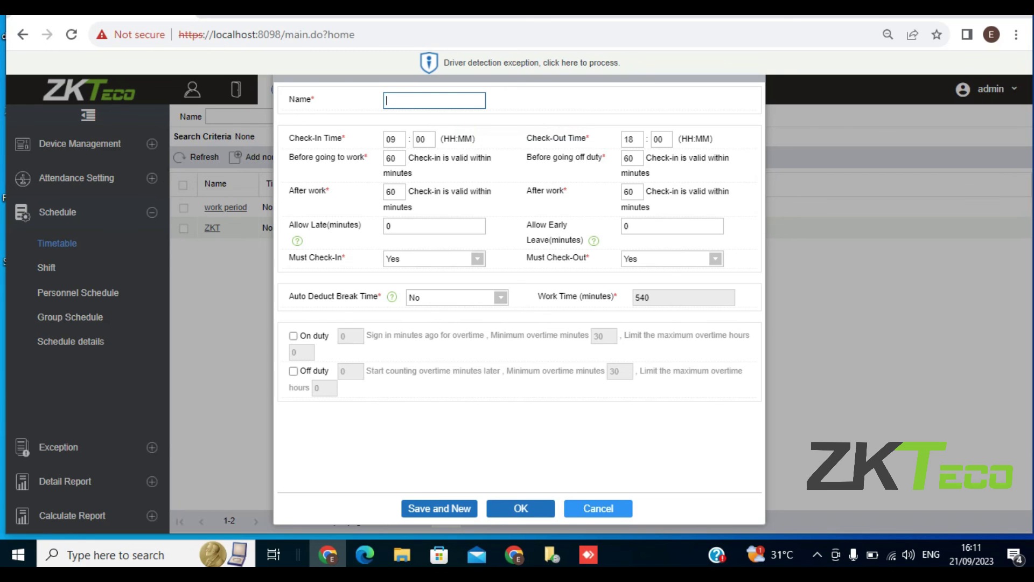
pyautogui.click(598, 508)
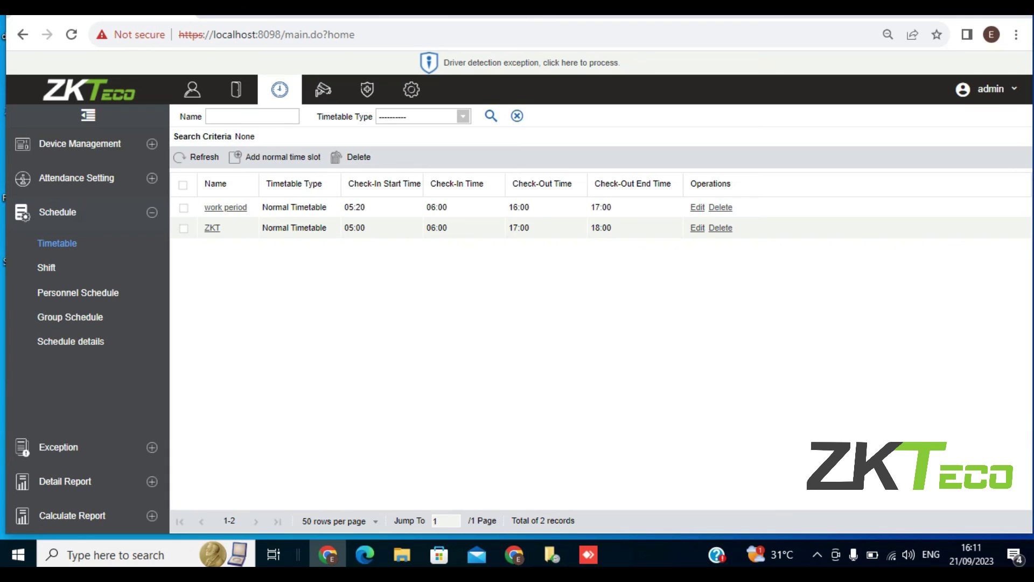